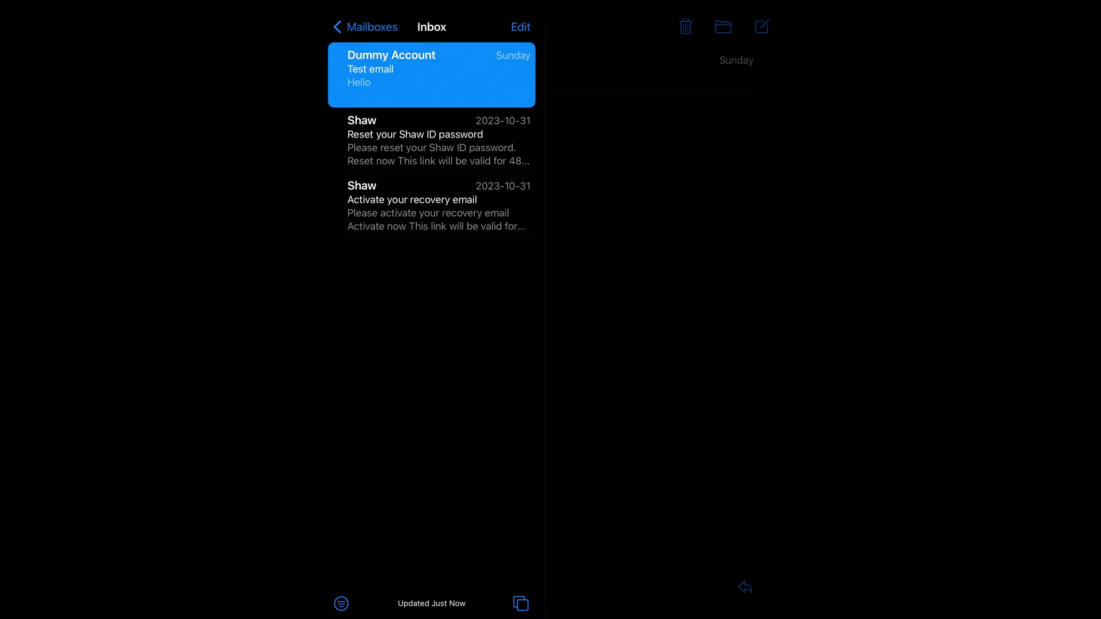
Read the recovery-email, password-reset and Test email messages, then open the new Test email 1.5
left_click(439, 206)
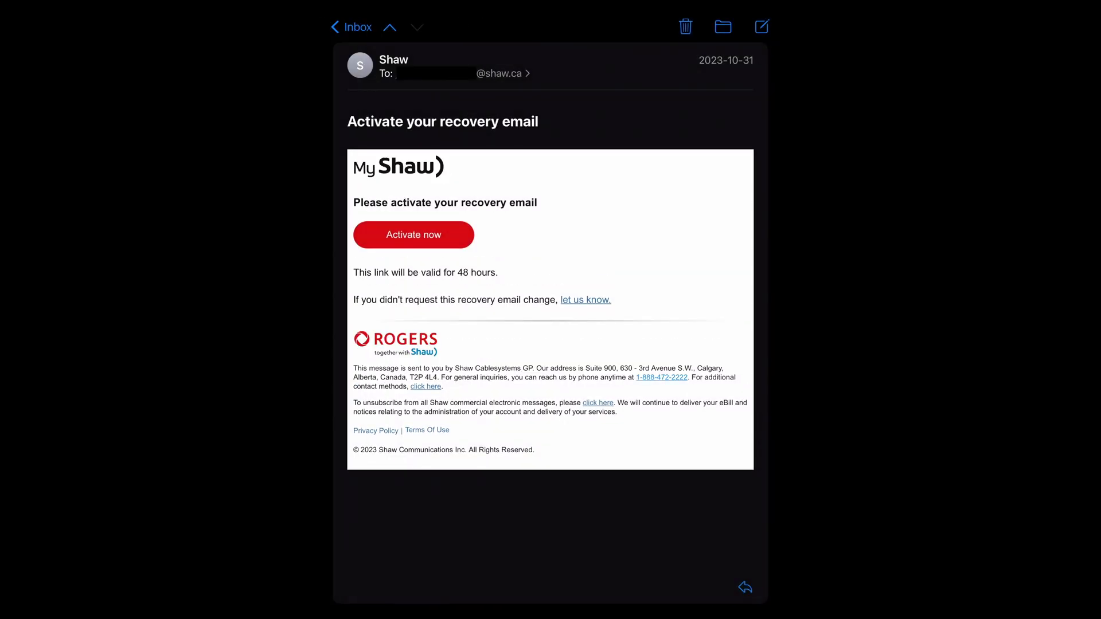
left_click(389, 27)
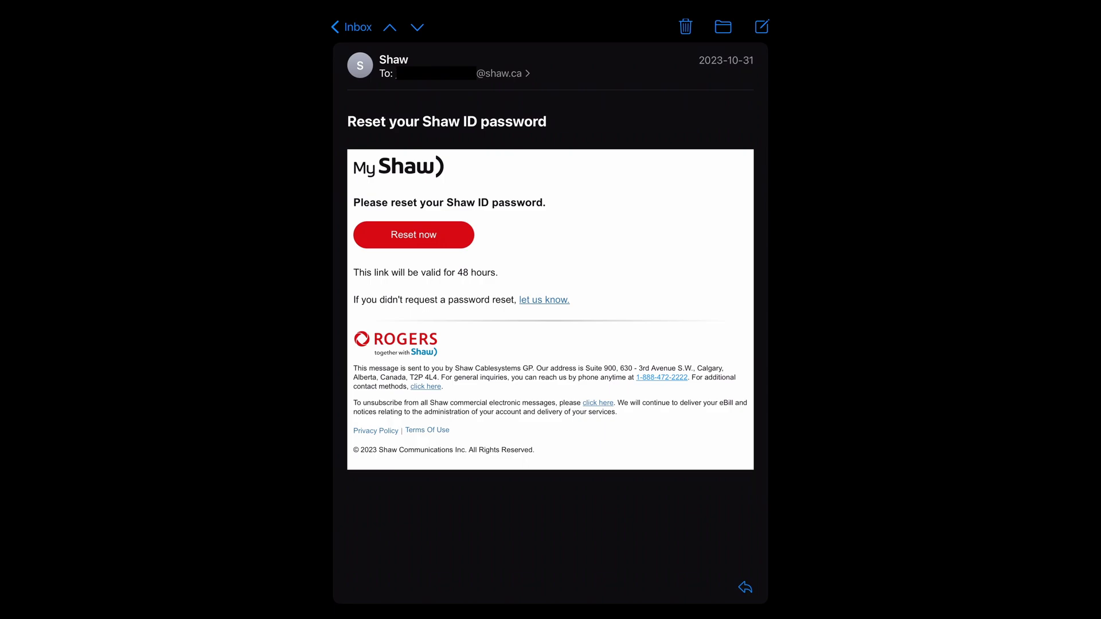
left_click(389, 26)
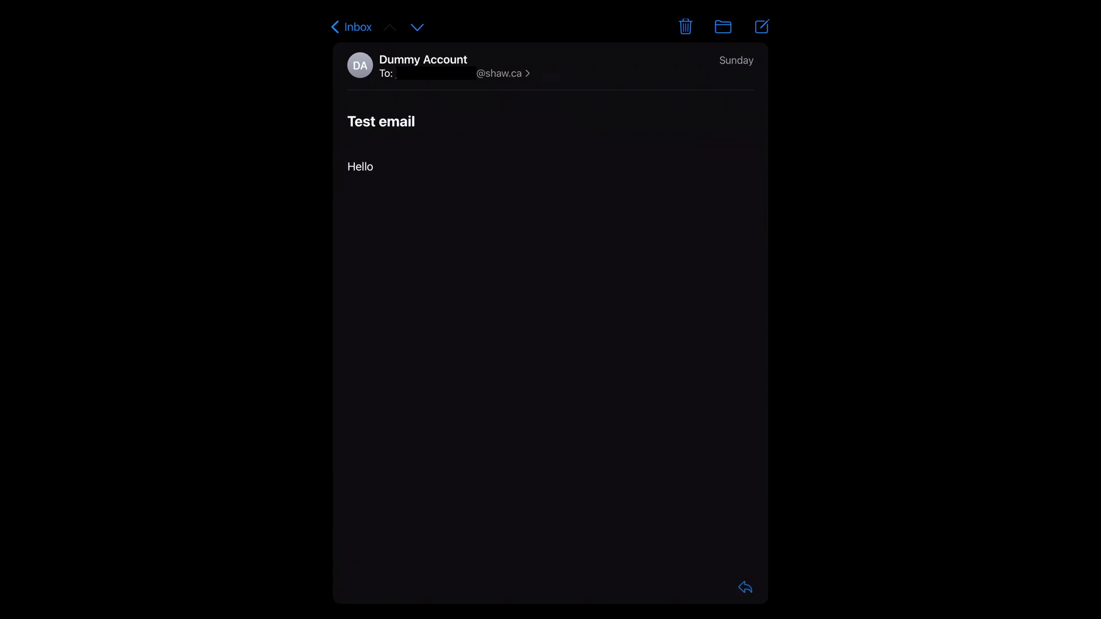
left_click(351, 27)
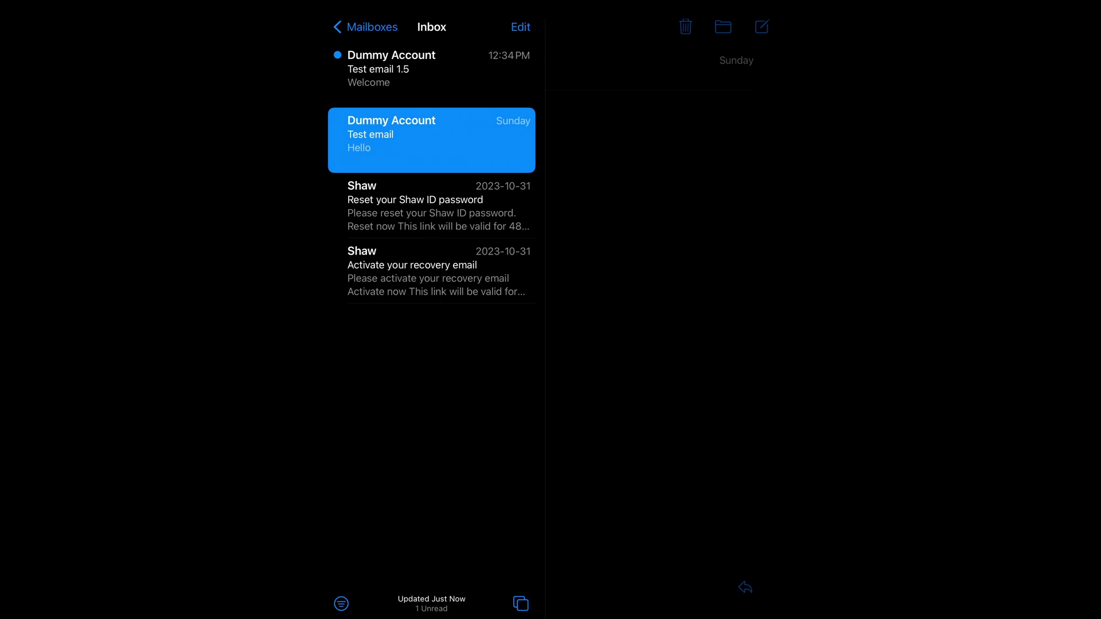
left_click(392, 68)
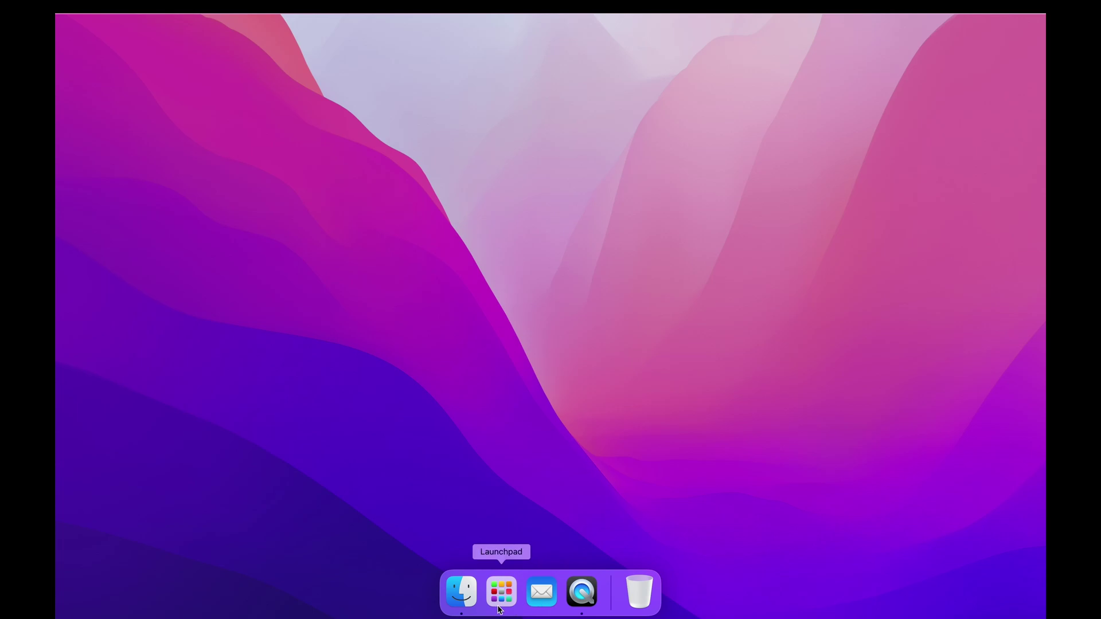
Launch Mail on the Mac via a Spotlight search for 'mail' and pick Other Mail Account
left_click(508, 591)
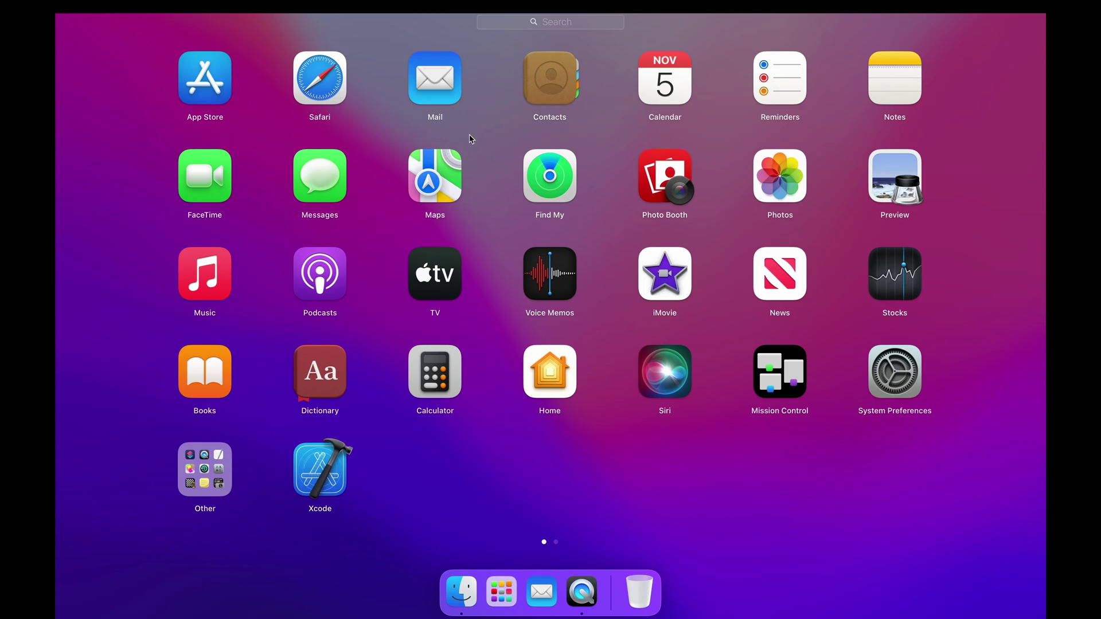
left_click(415, 538)
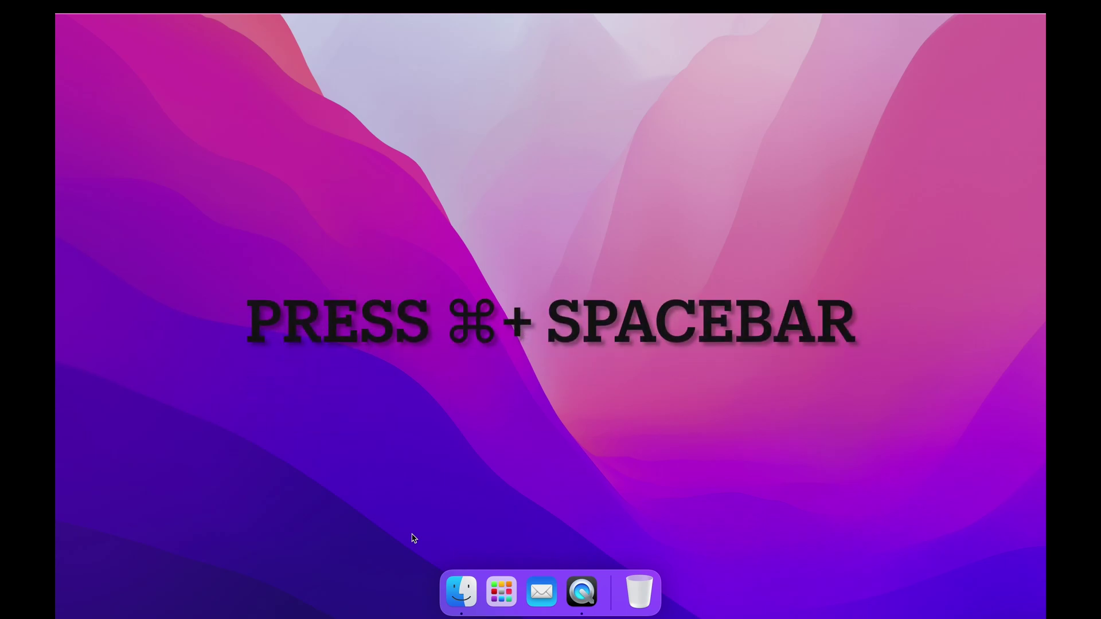
key("super+space")
type("mail")
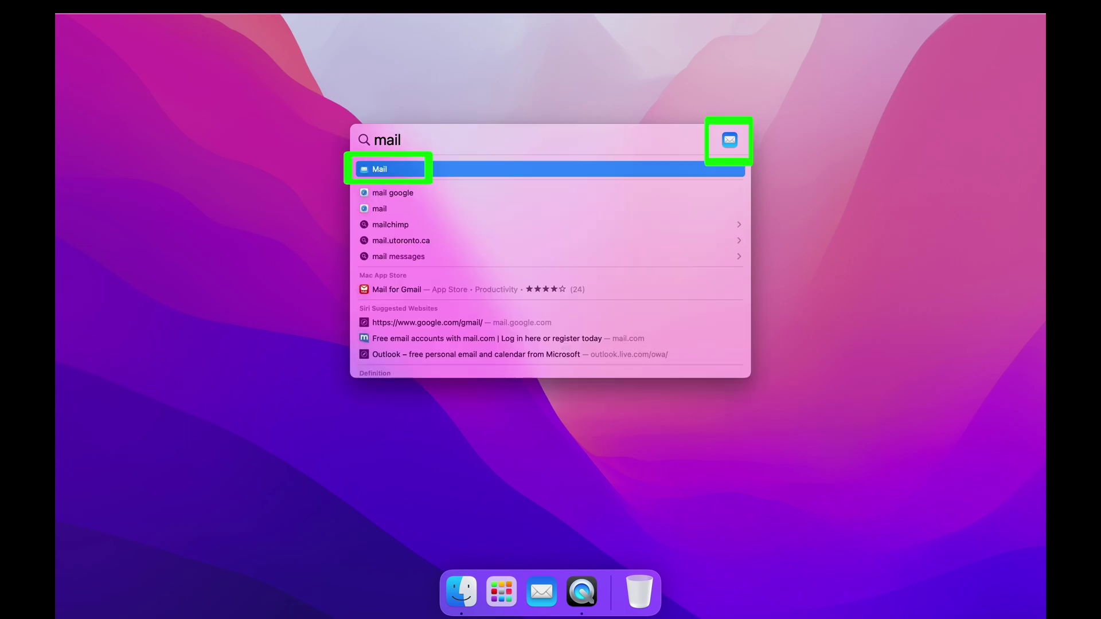
left_click(394, 173)
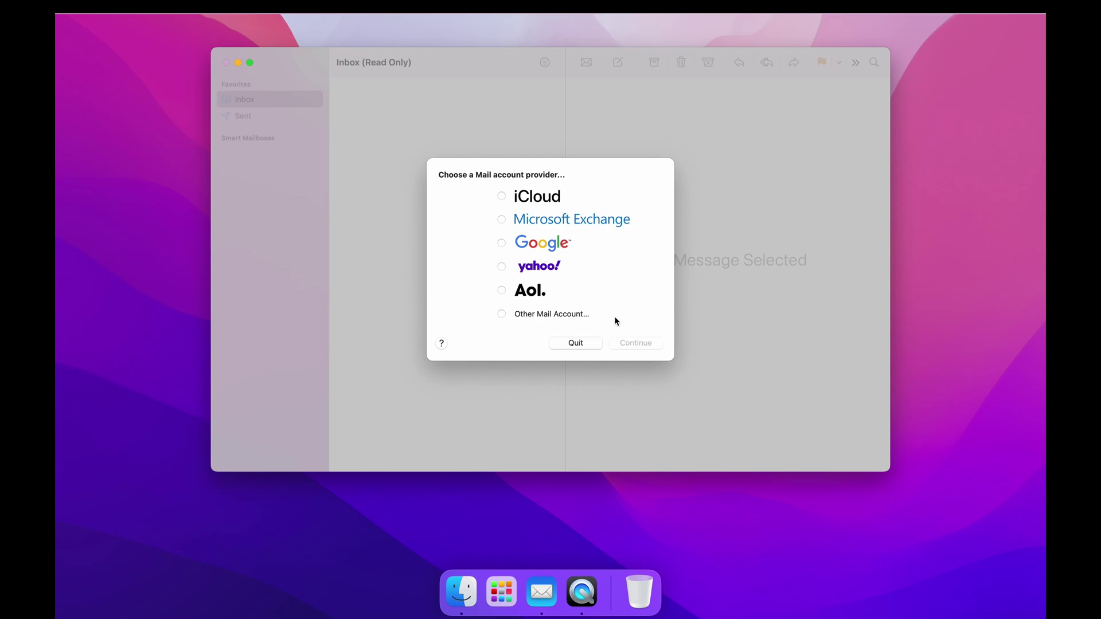
left_click(502, 314)
Enter the account holder's name, Shaw e-mail address and password, and sign in
left_click(644, 340)
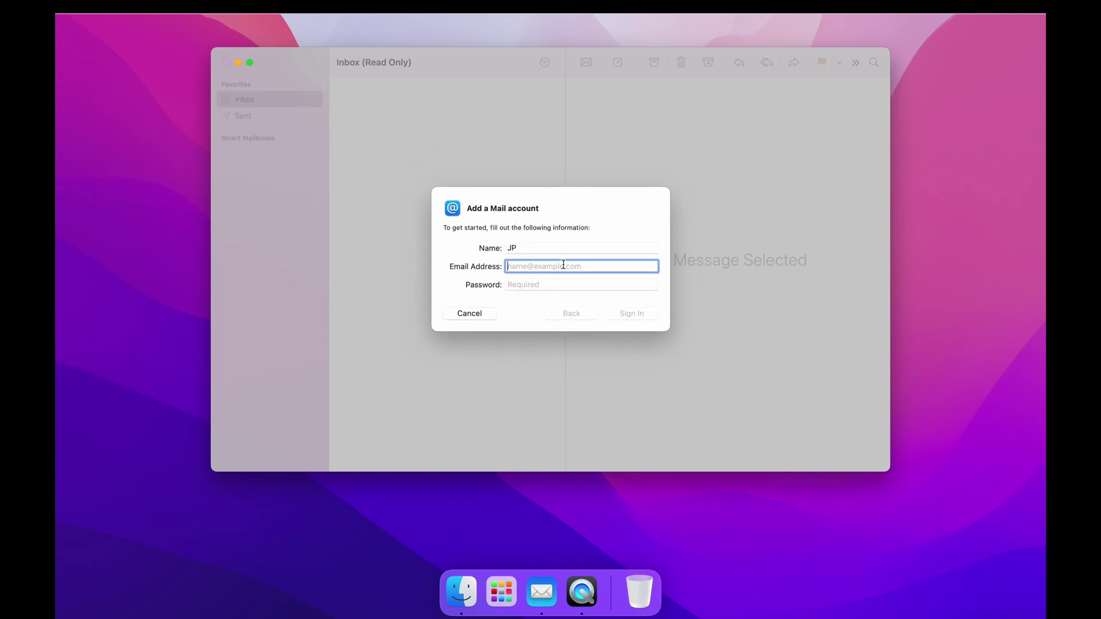
left_click(581, 284)
type("•")
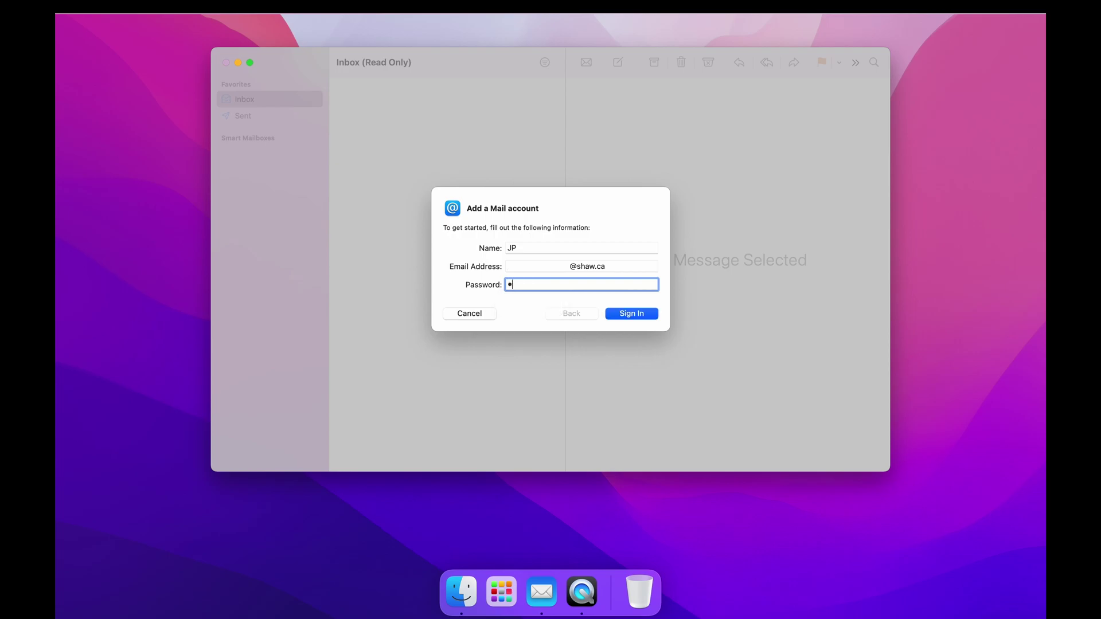
type("••••••••")
left_click(643, 316)
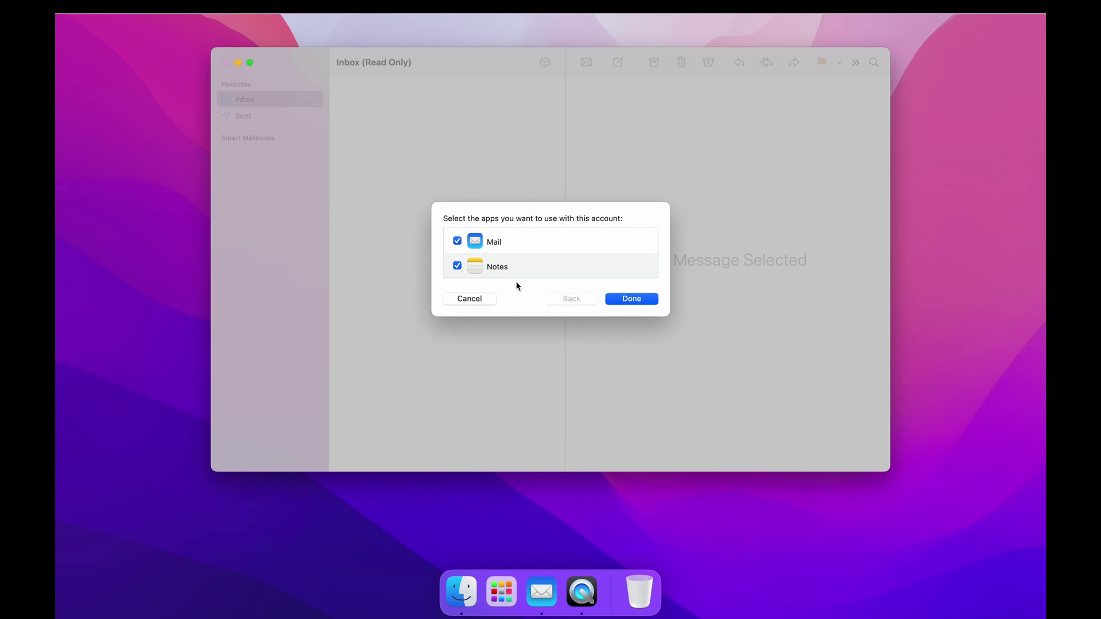
Confirm the Mail and Notes apps for the account and choose Protect Mail activity
left_click(458, 267)
left_click(583, 249)
left_click(642, 300)
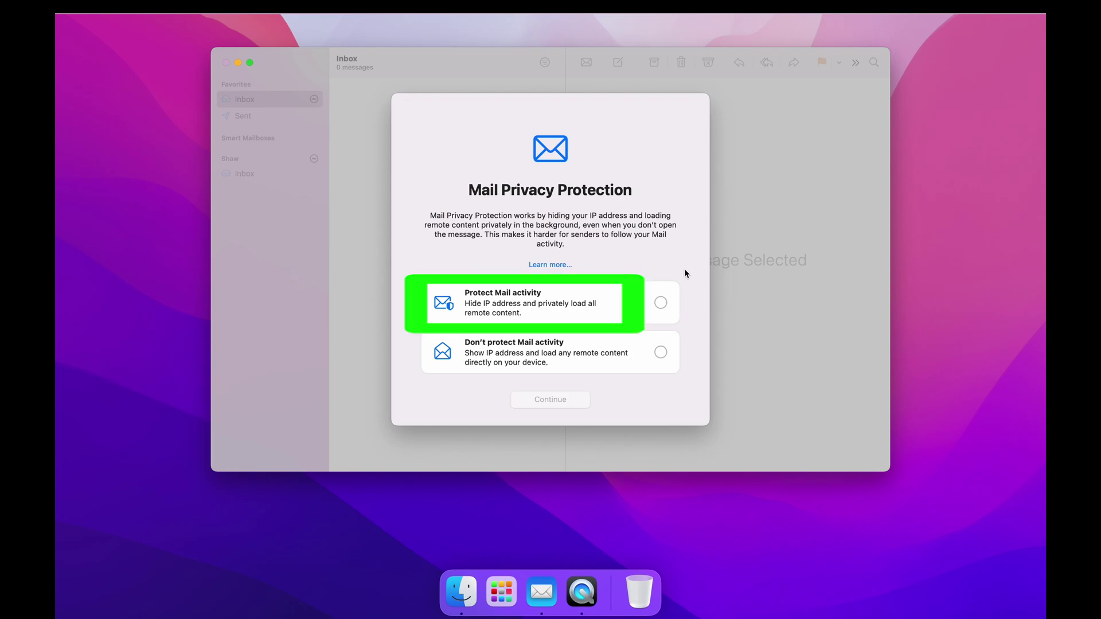
left_click(660, 304)
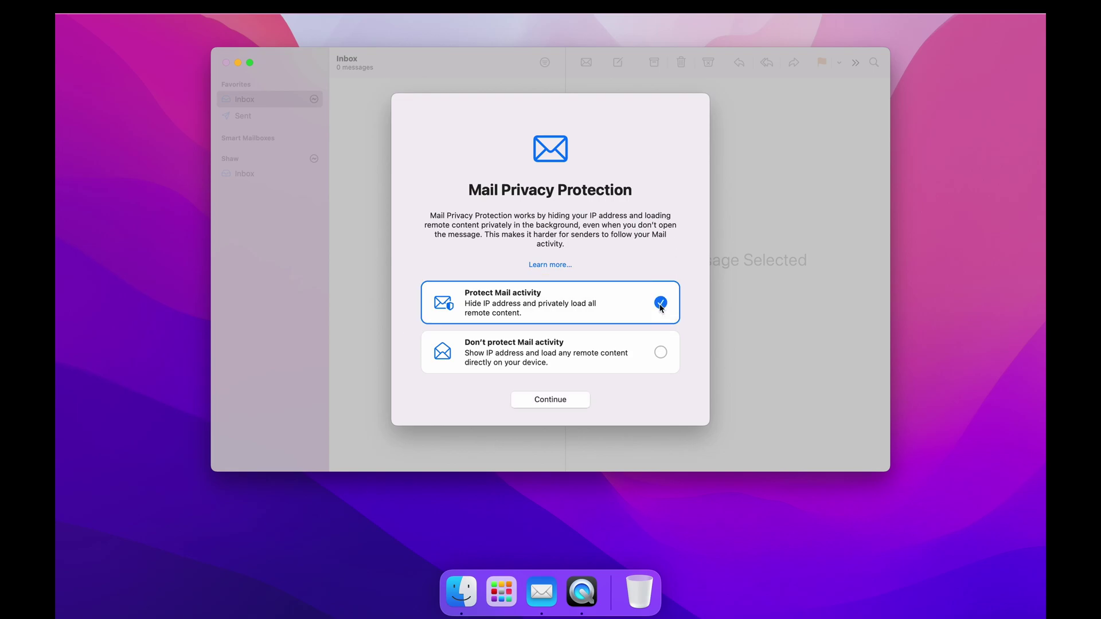
left_click(584, 401)
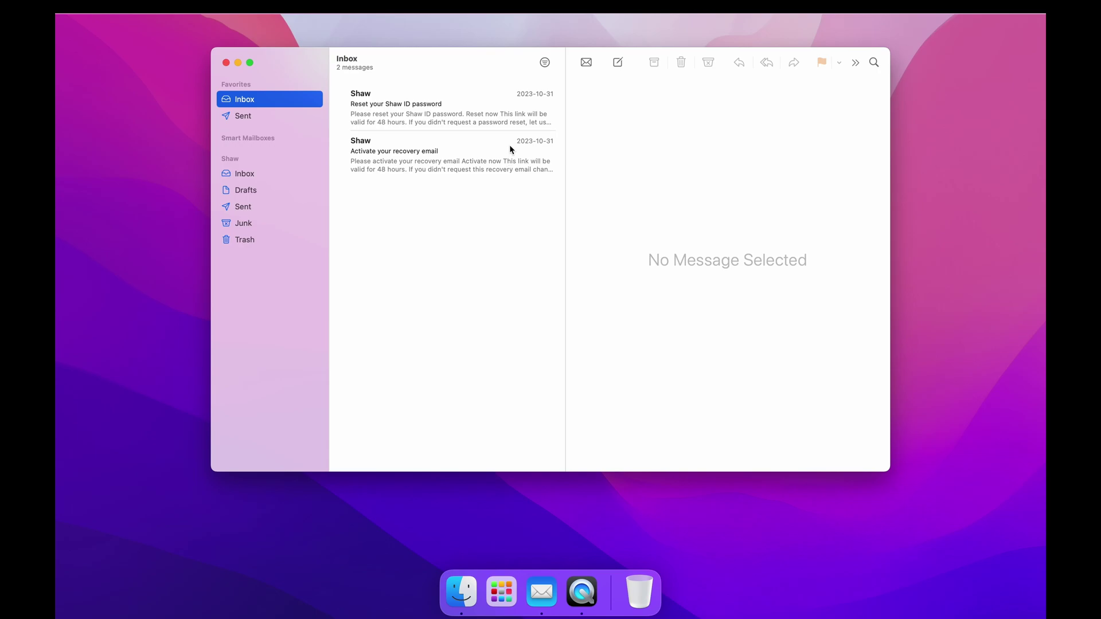
Read the Activate your recovery email message and load its blocked content directly
left_click(500, 163)
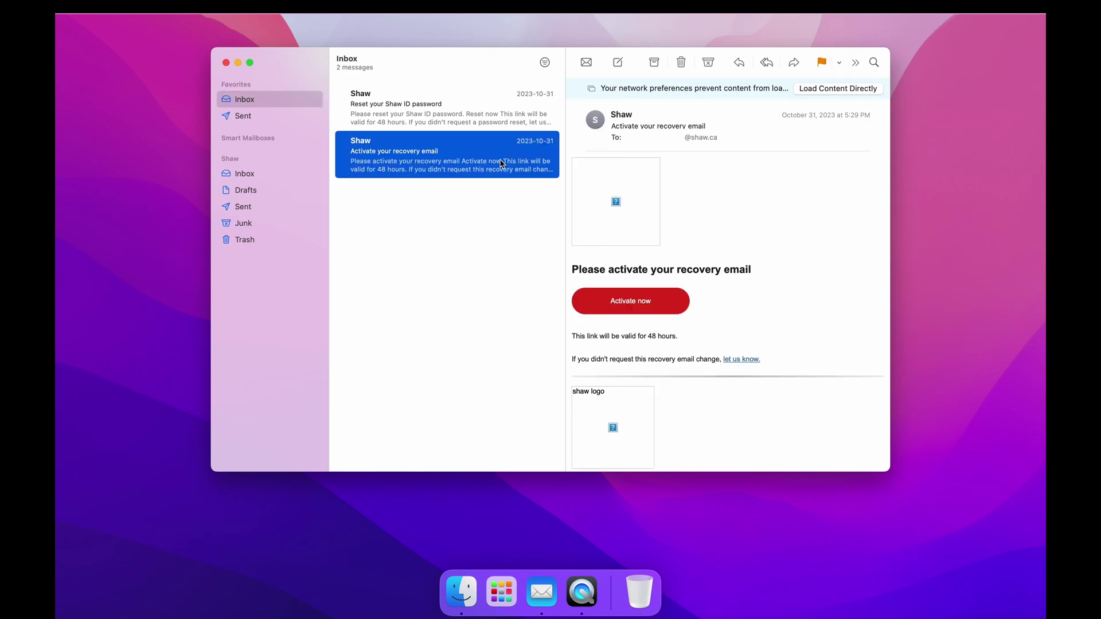
scroll(762, 321, "down", 5)
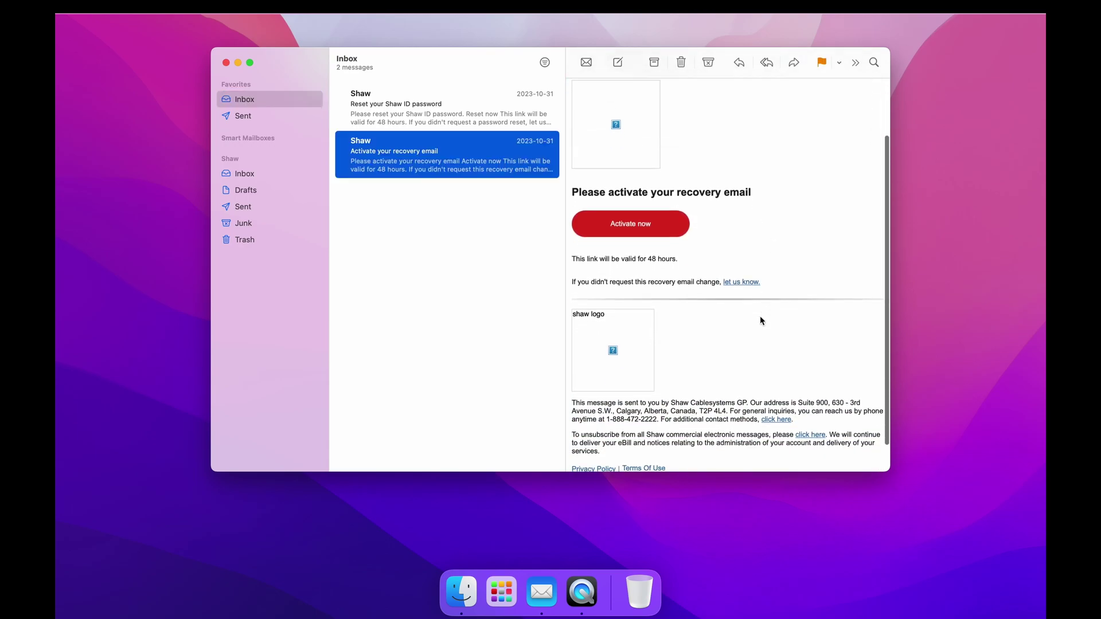
scroll(762, 321, "down", 2)
scroll(762, 321, "up", 4)
scroll(762, 321, "up", 1)
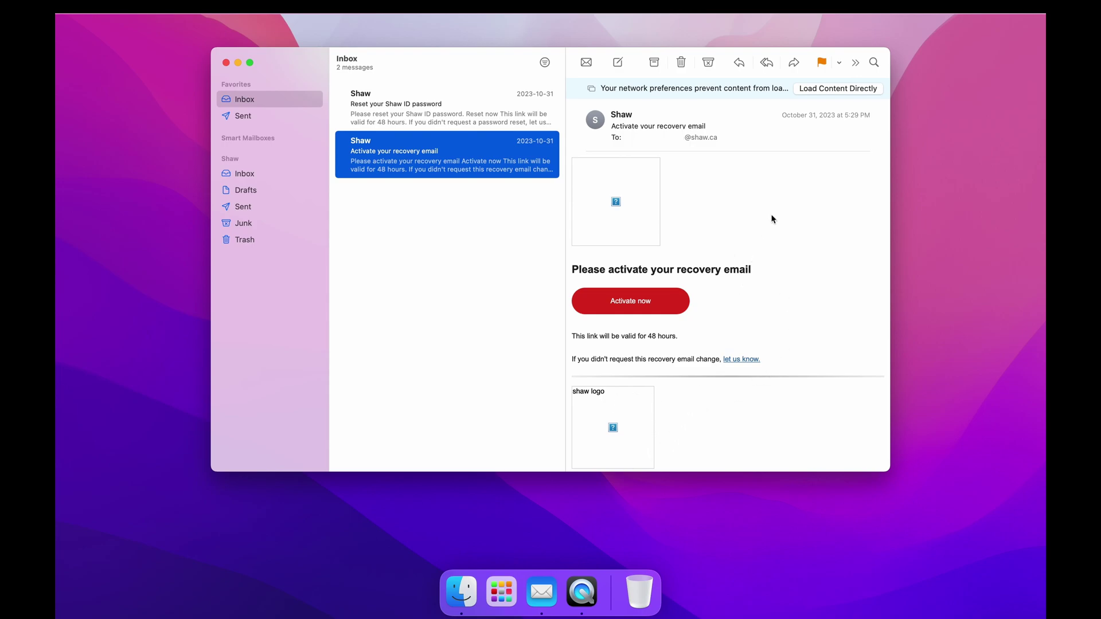
mouse_move(636, 103)
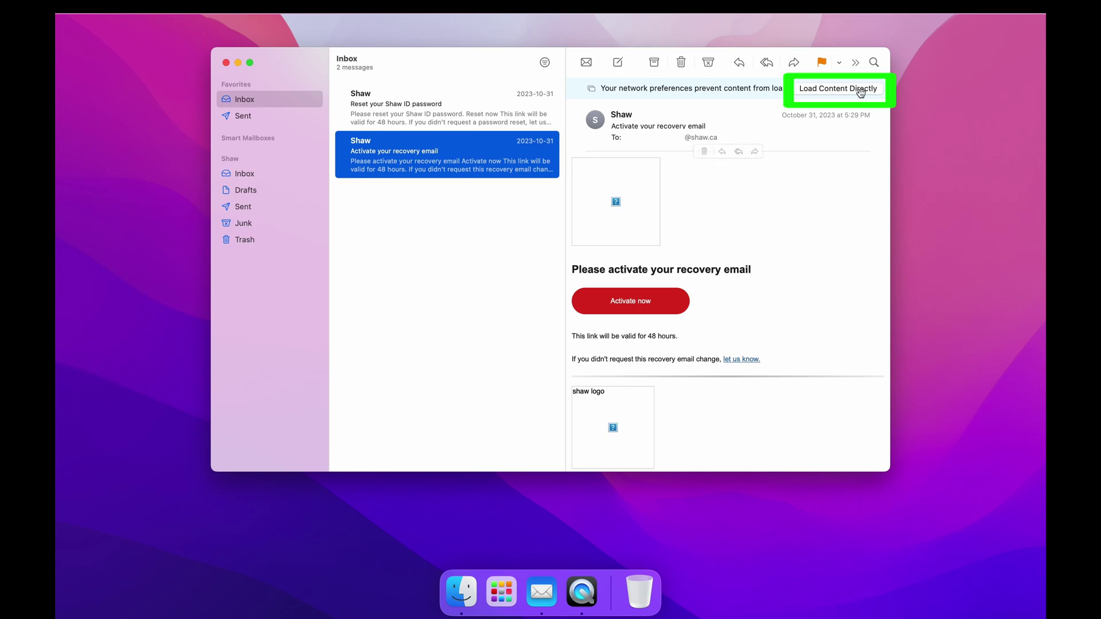
left_click(857, 91)
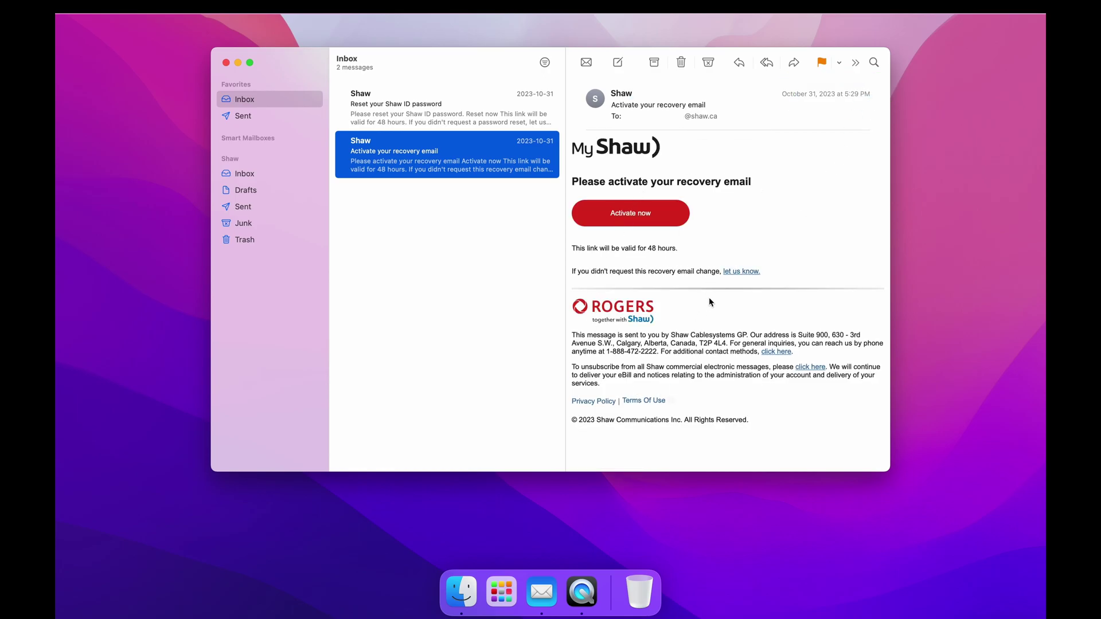
mouse_move(749, 269)
Open the Reset your Shaw ID password message, then the unread Test email 2
left_click(515, 121)
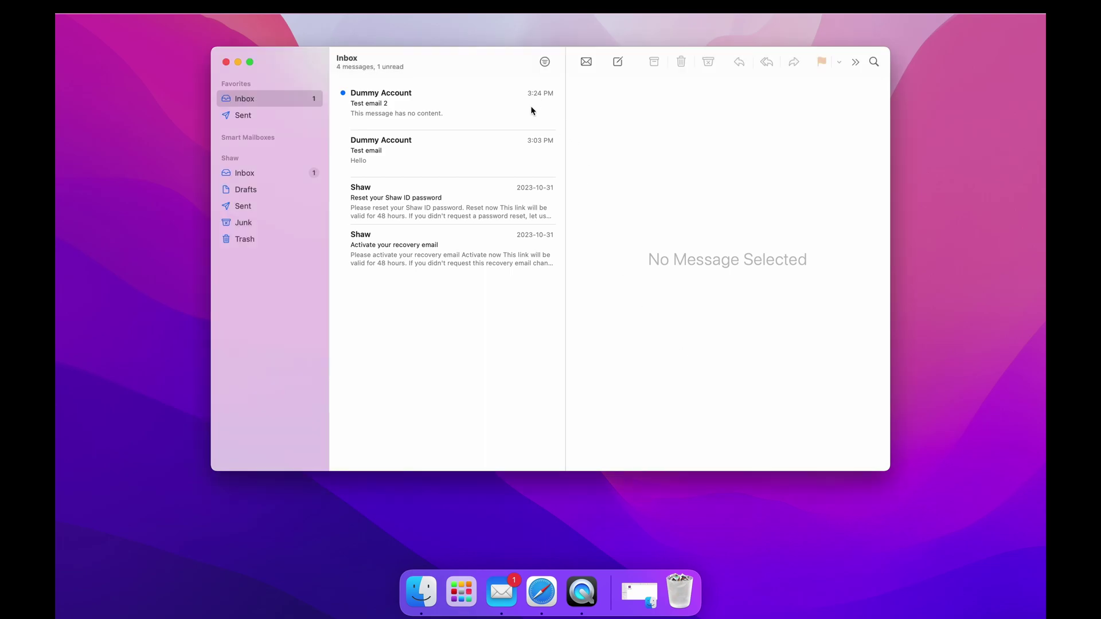
left_click(531, 111)
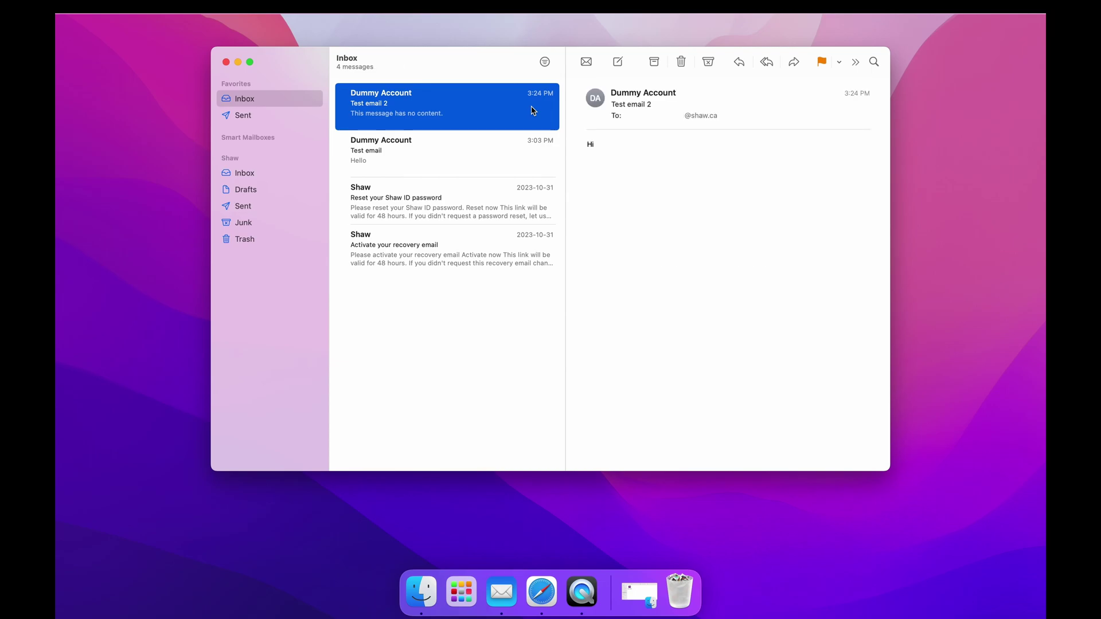
mouse_move(651, 106)
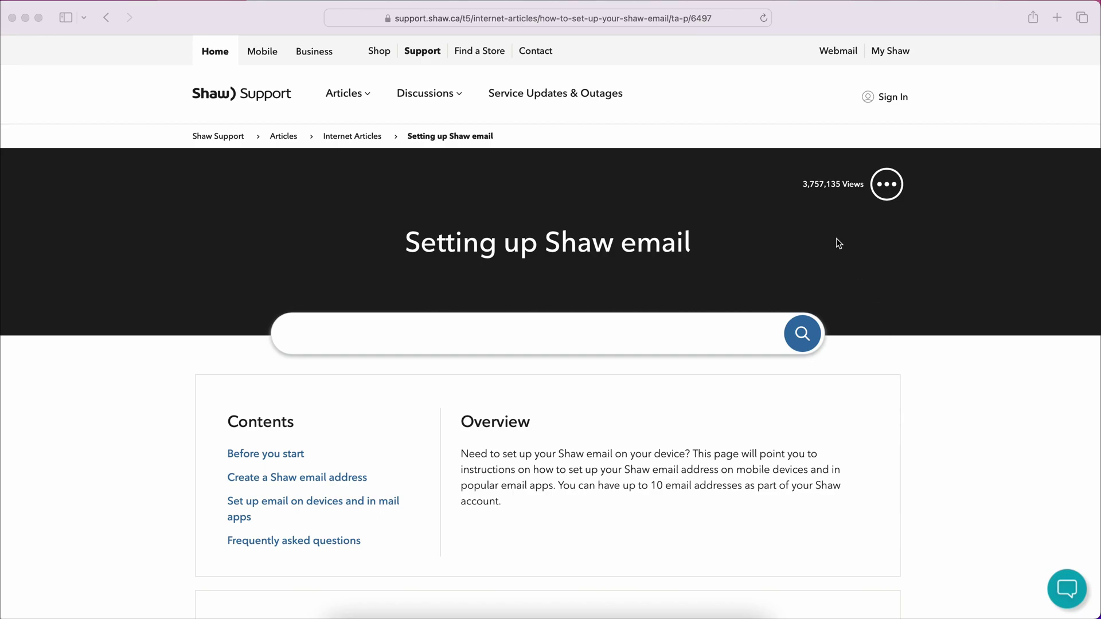
left_click(726, 18)
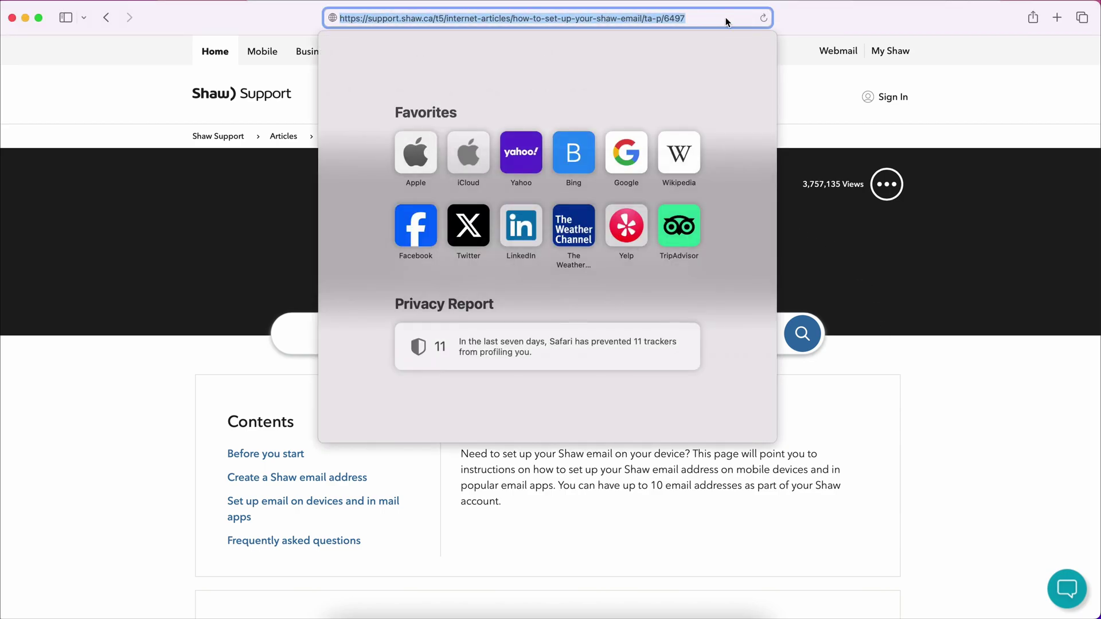
left_click(726, 19)
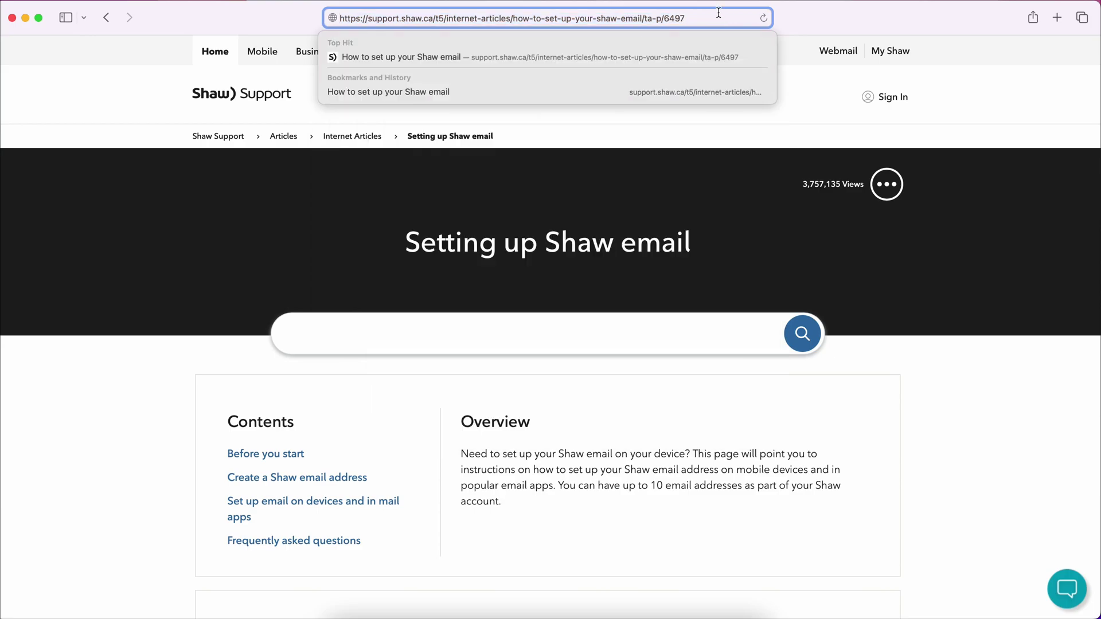
left_click(946, 272)
scroll(946, 272, "down", 5)
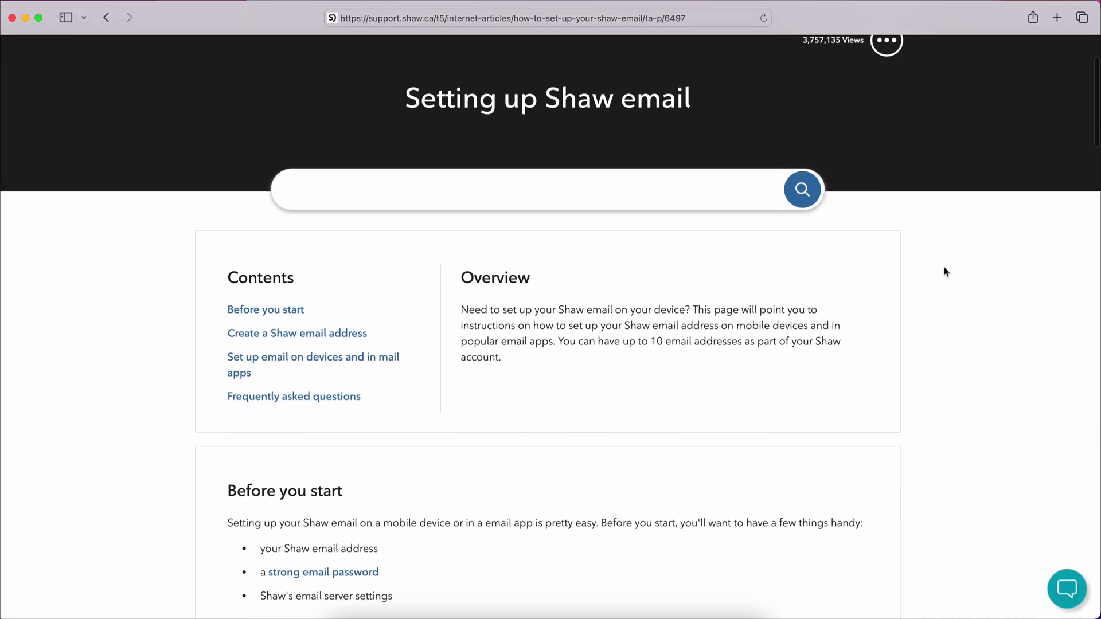
scroll(946, 272, "down", 5)
scroll(945, 268, "down", 5)
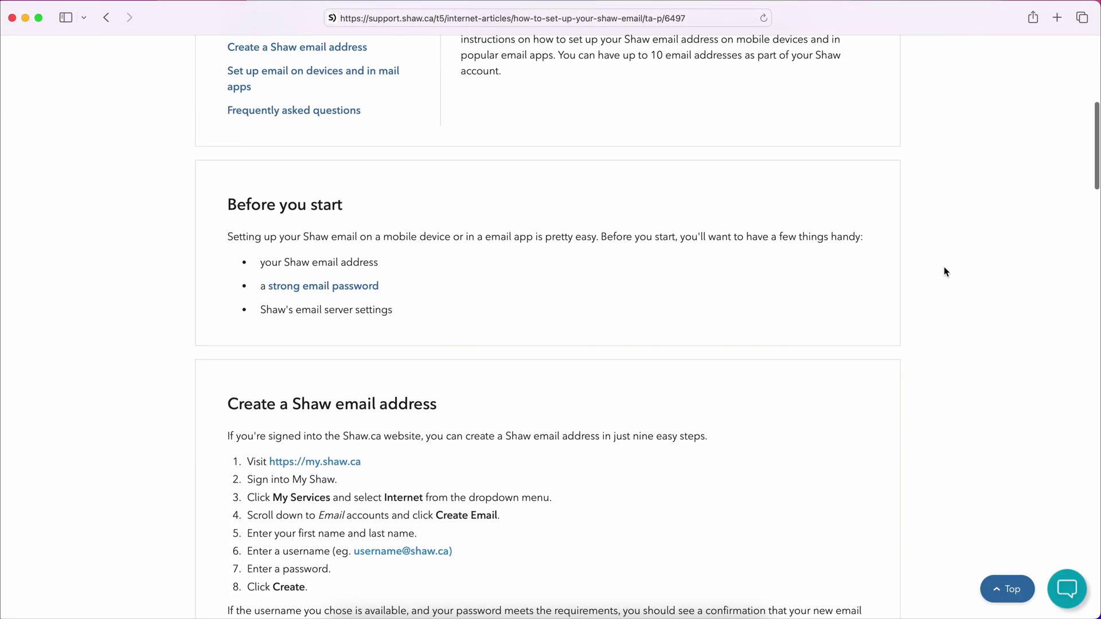
scroll(947, 272, "down", 4)
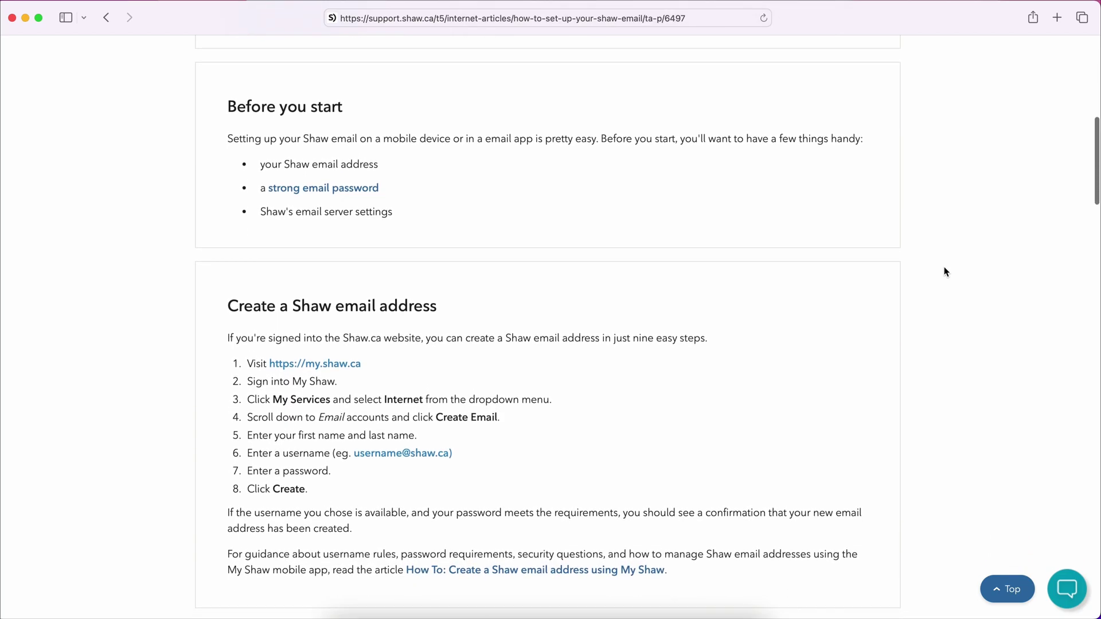